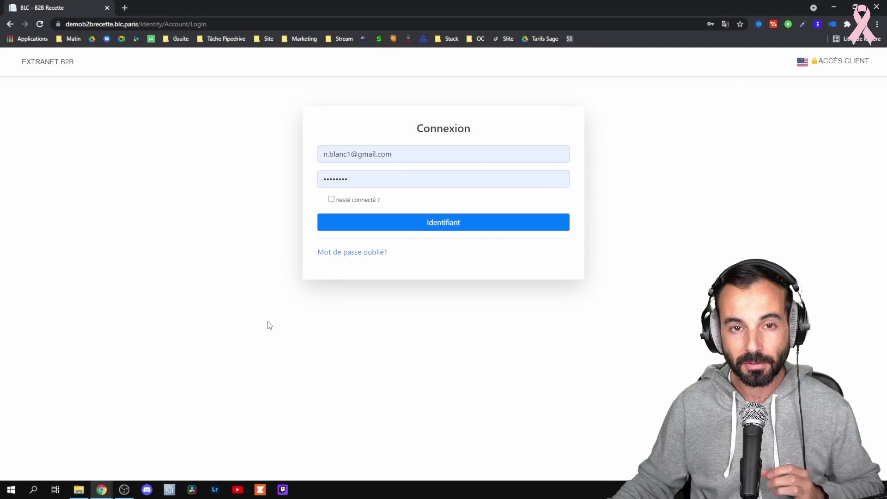
Sign in to the B2B extranet with the prefilled account credentials.
{"action": "left_click", "coordinate": [414, 156]}
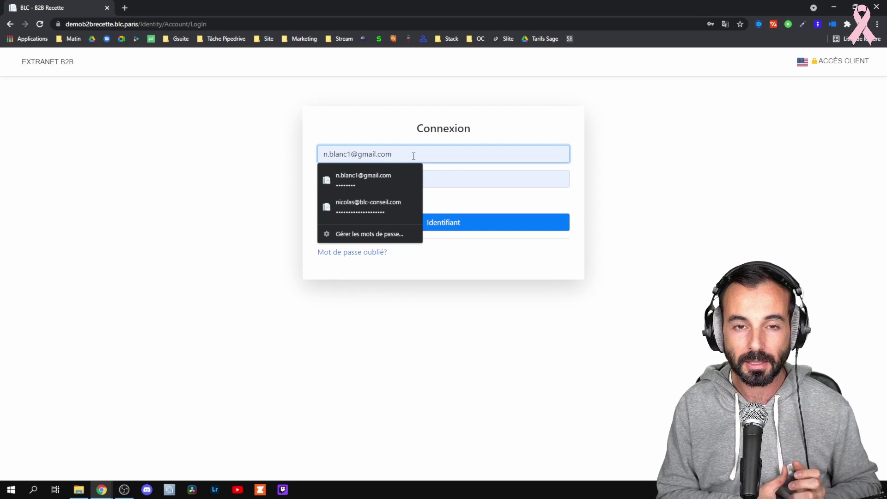
{"action": "left_click", "coordinate": [676, 207]}
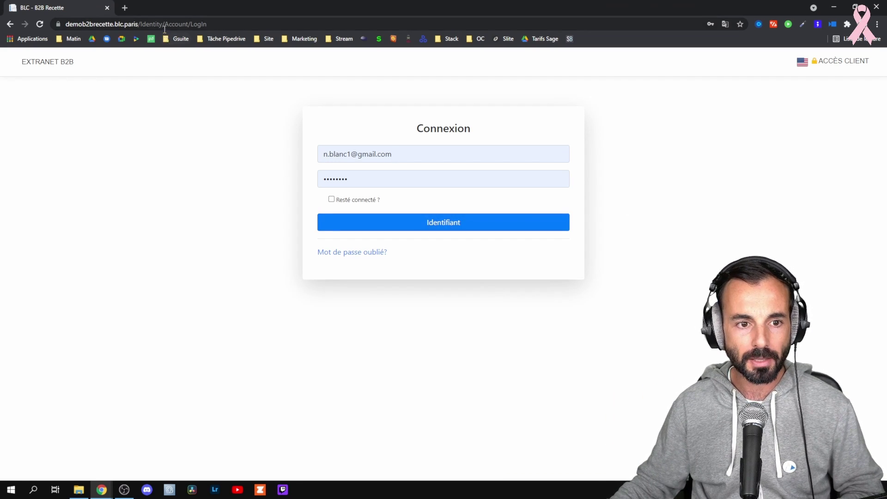
{"action": "left_click", "coordinate": [465, 226]}
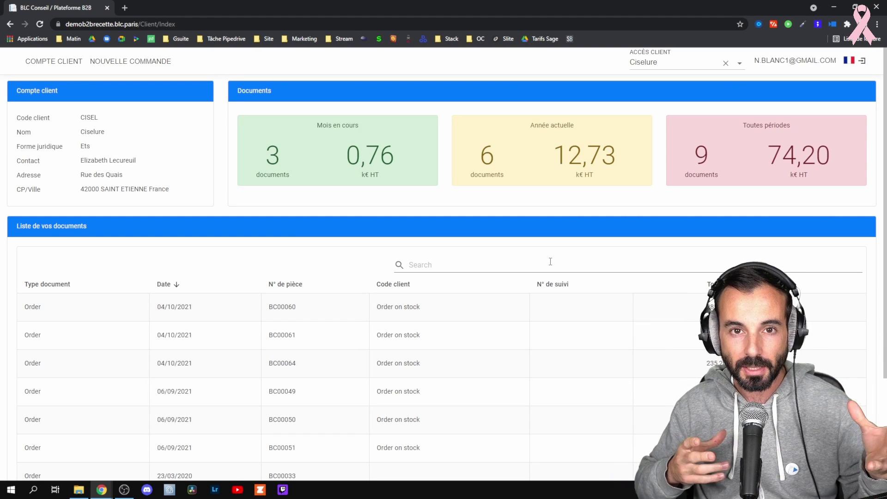
View the line details of order BC00060 in Ciselure's document list, and close them.
{"action": "scroll", "coordinate": [550, 262], "scroll_direction": "down", "scroll_amount": 2}
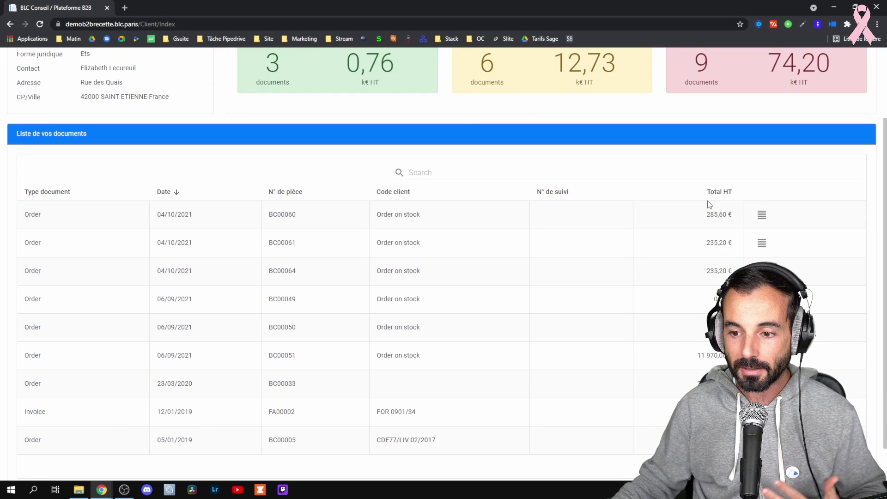
{"action": "left_click", "coordinate": [763, 216]}
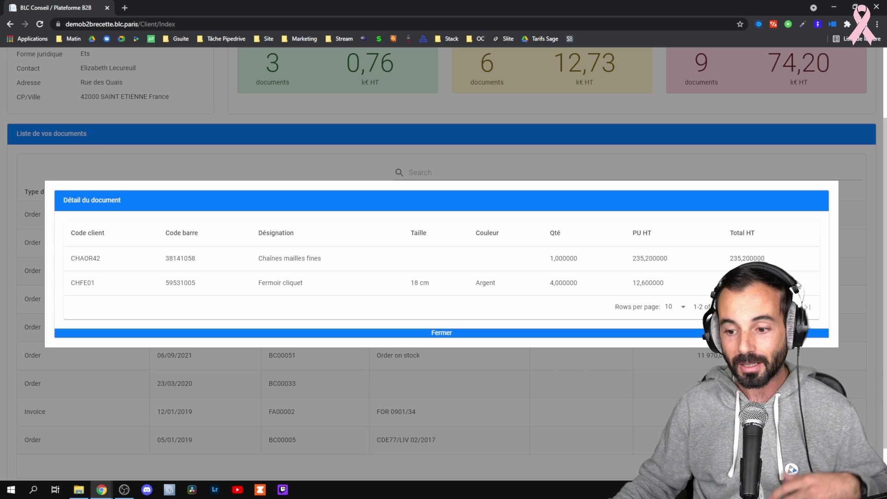
{"action": "left_click", "coordinate": [603, 333]}
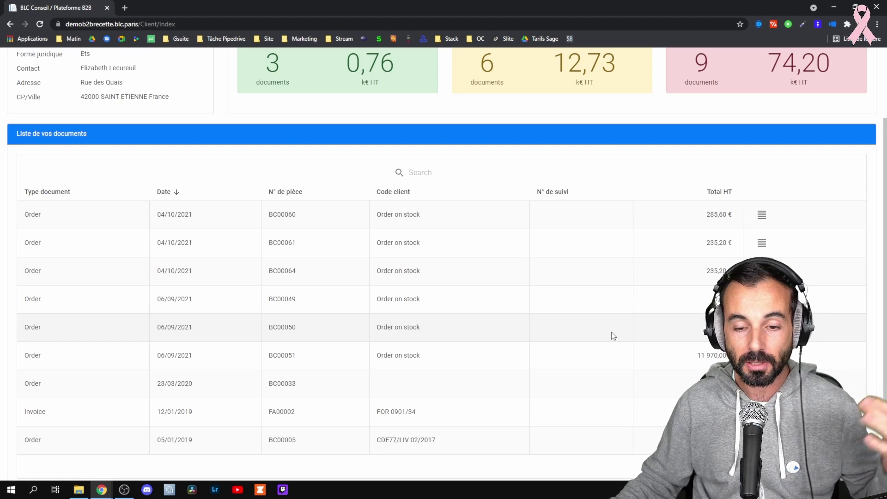
{"action": "scroll", "coordinate": [607, 335], "scroll_direction": "up", "scroll_amount": 2}
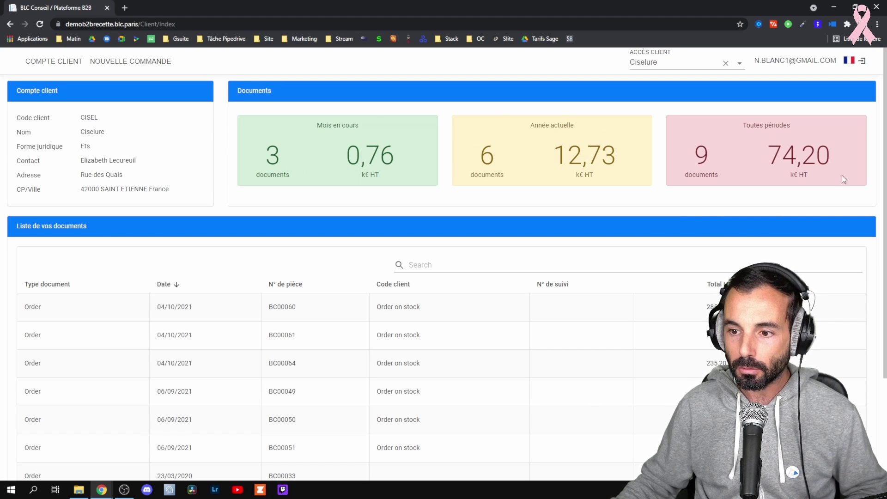
View the line details of invoice FA00002 in the document list, and close them.
{"action": "scroll", "coordinate": [778, 164], "scroll_direction": "down", "scroll_amount": 3}
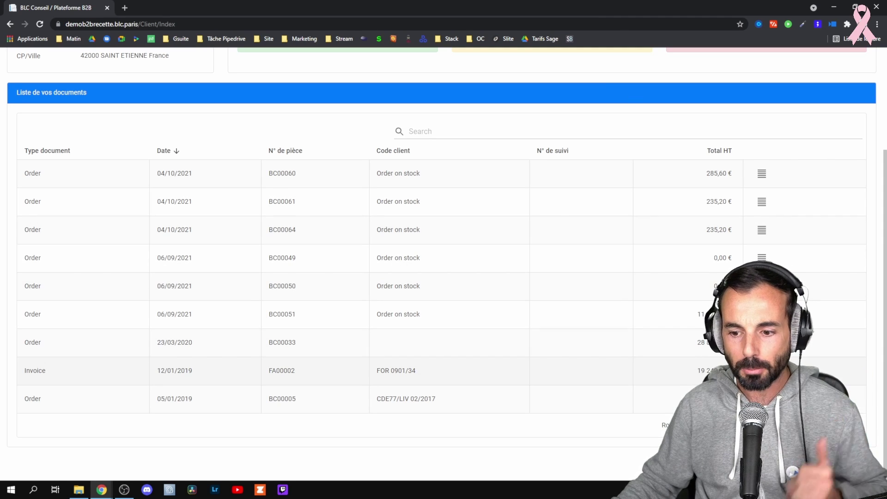
{"action": "left_click", "coordinate": [762, 370]}
{"action": "left_click", "coordinate": [587, 314]}
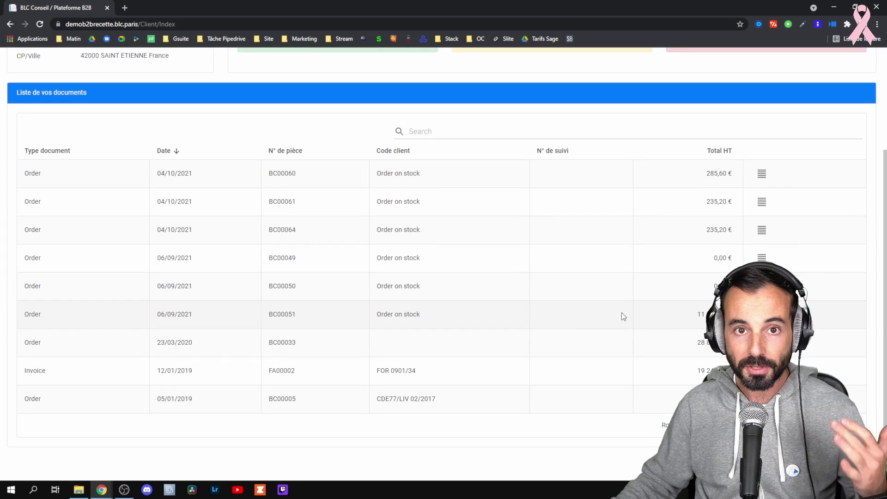
Download the PDF of invoice FA00002, read it down to the payment totals, and close it.
{"action": "left_click", "coordinate": [784, 370]}
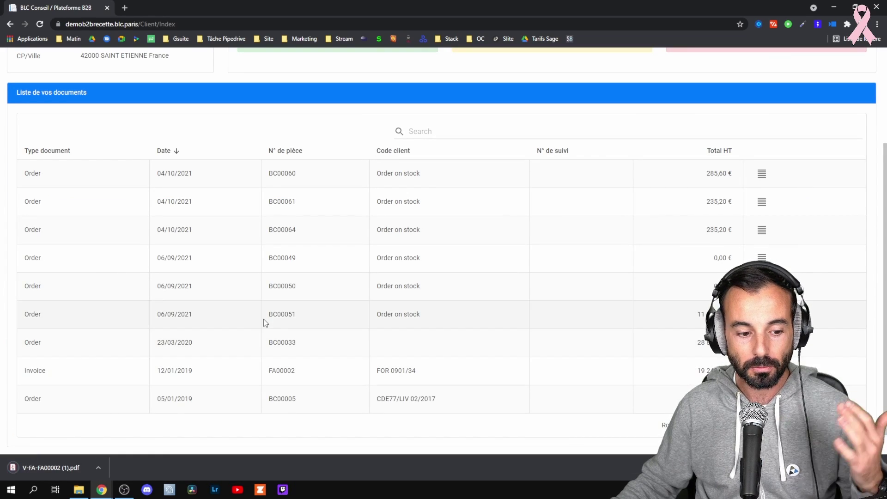
{"action": "left_click", "coordinate": [47, 469]}
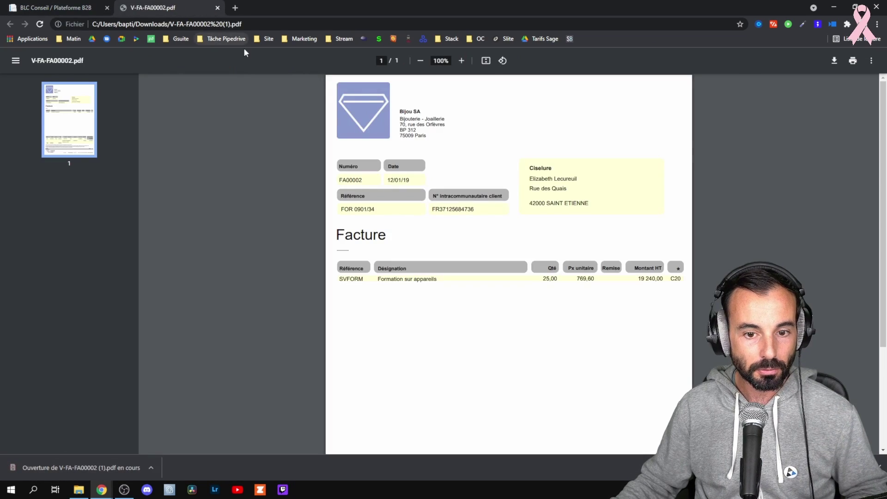
{"action": "scroll", "coordinate": [440, 171], "scroll_direction": "down", "scroll_amount": 3}
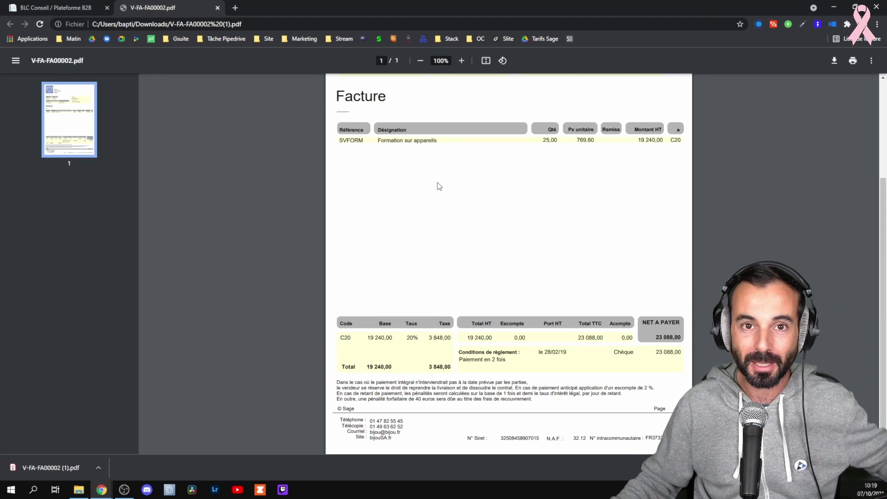
{"action": "scroll", "coordinate": [439, 186], "scroll_direction": "up", "scroll_amount": 1}
{"action": "key", "text": "ctrl+w"}
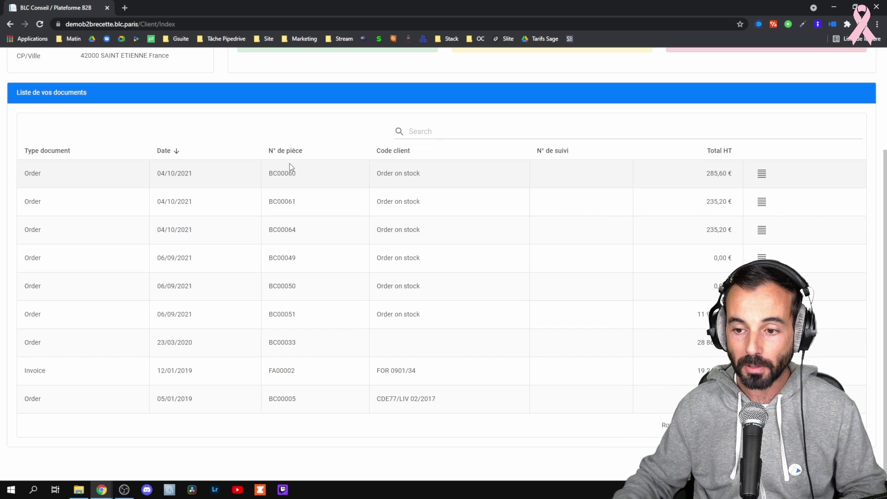
Switch the client access from Ciselure to La Topaze Lyonnaise.
{"action": "scroll", "coordinate": [416, 194], "scroll_direction": "up", "scroll_amount": 3}
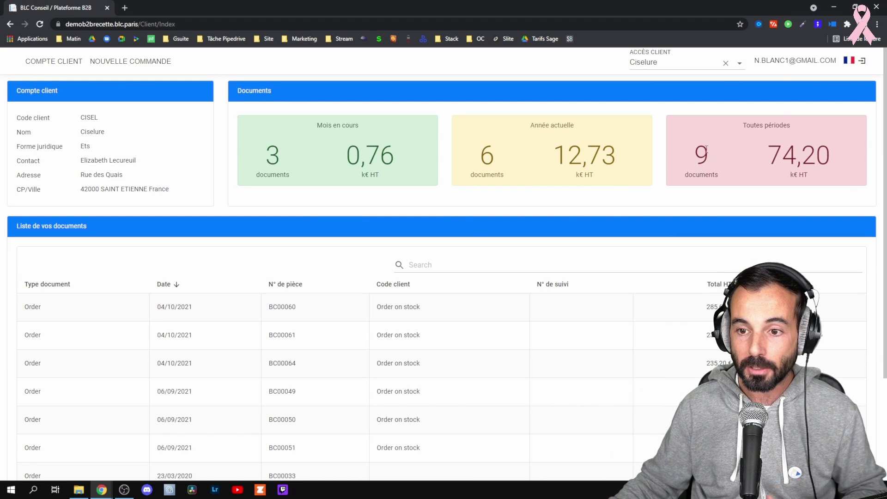
{"action": "left_click", "coordinate": [725, 65]}
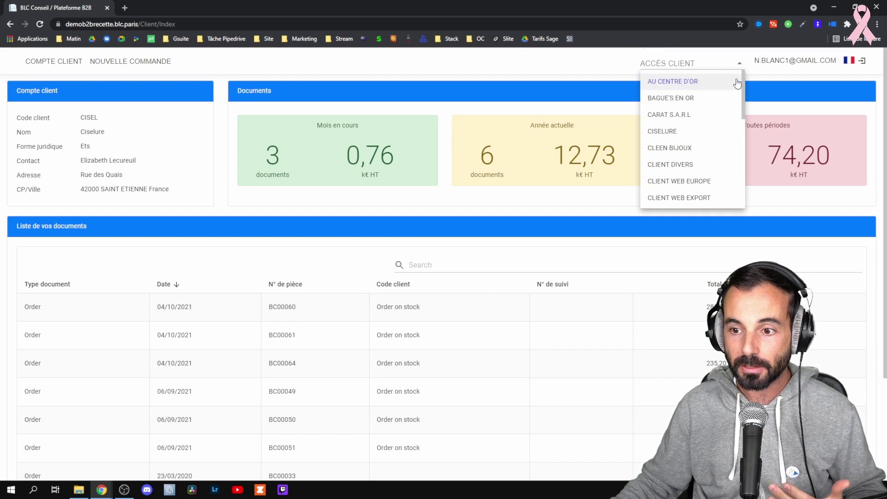
{"action": "scroll", "coordinate": [714, 108], "scroll_direction": "down", "scroll_amount": 6}
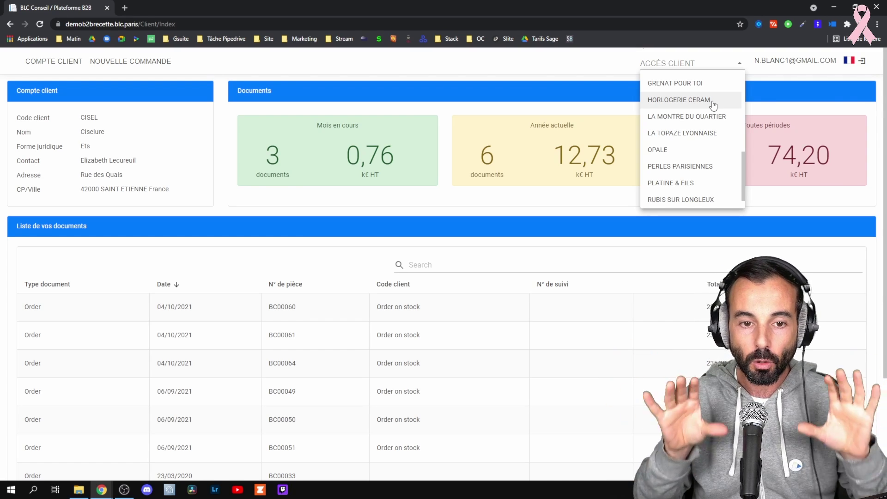
{"action": "left_click", "coordinate": [675, 133]}
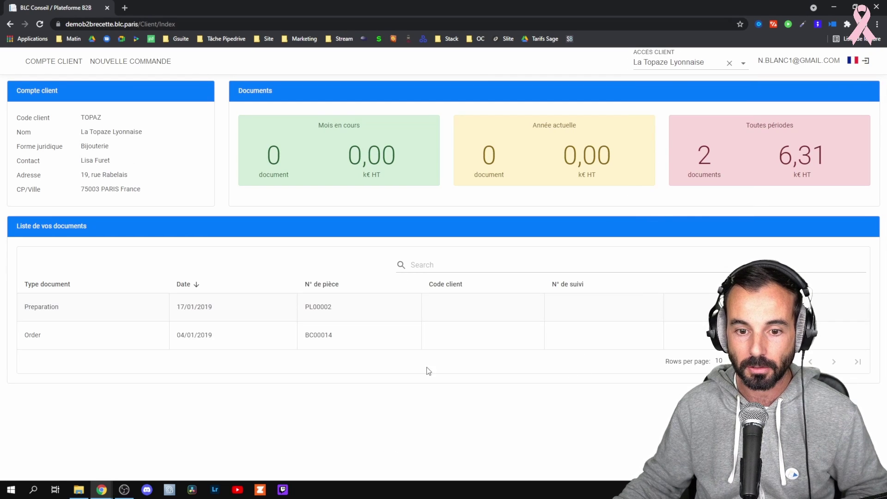
Switch the client access to Bague's en or and look through its document list.
{"action": "left_click", "coordinate": [730, 63]}
{"action": "left_click", "coordinate": [743, 64]}
{"action": "scroll", "coordinate": [686, 115], "scroll_direction": "up", "scroll_amount": 5}
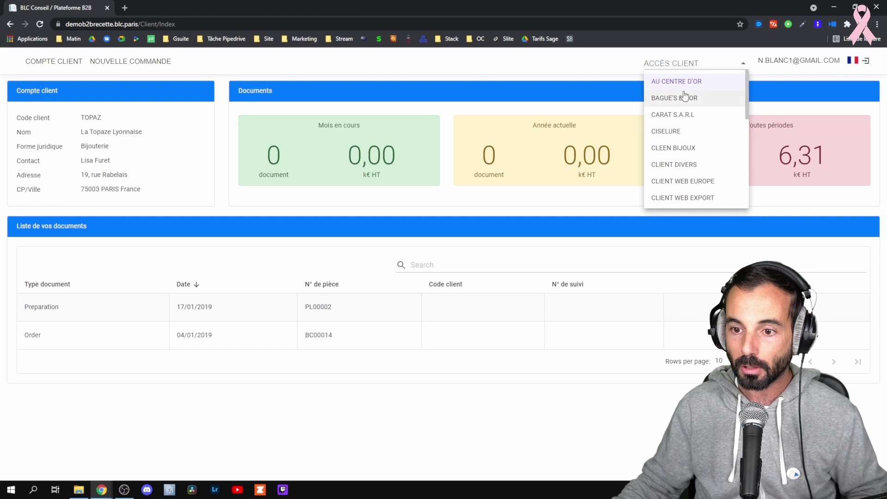
{"action": "left_click", "coordinate": [685, 98]}
{"action": "scroll", "coordinate": [458, 321], "scroll_direction": "down", "scroll_amount": 1}
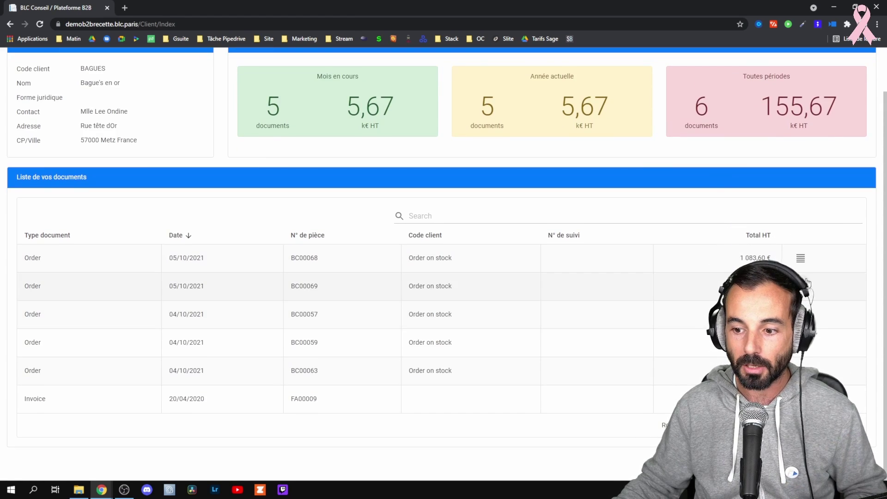
{"action": "scroll", "coordinate": [692, 306], "scroll_direction": "up", "scroll_amount": 1}
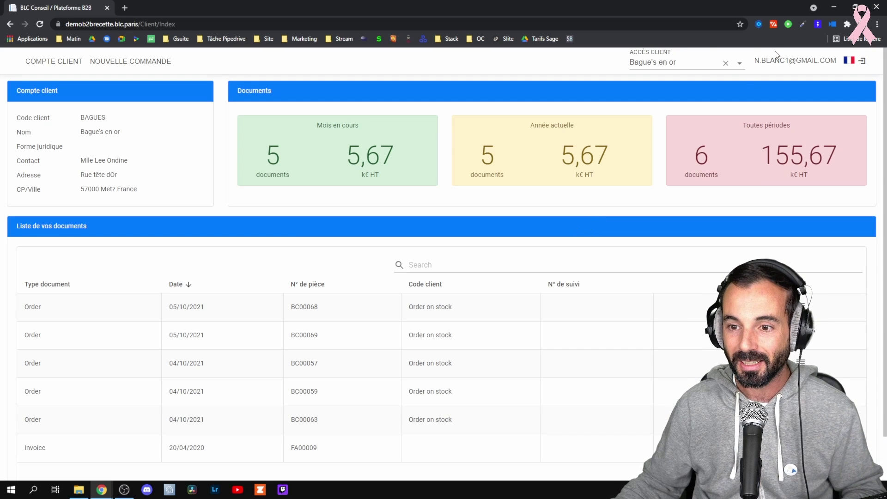
Keep Bague's en or as the active client and open a new order for it.
{"action": "left_click", "coordinate": [726, 64]}
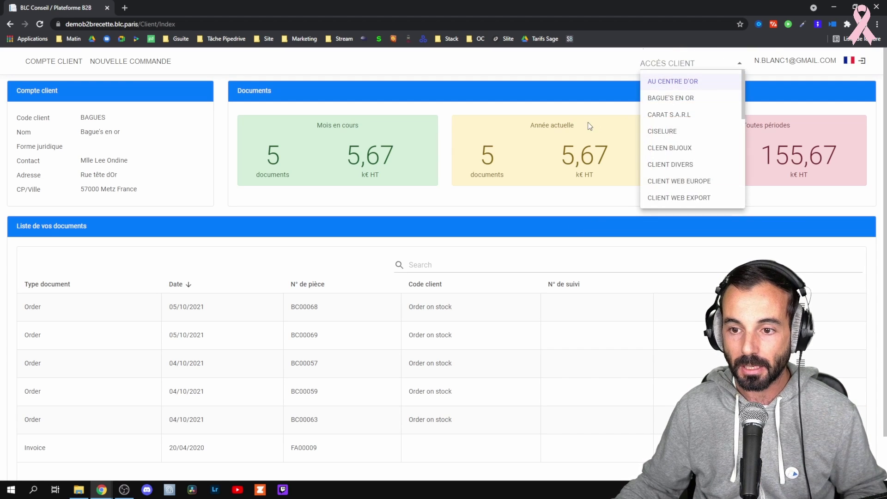
{"action": "left_click", "coordinate": [496, 67]}
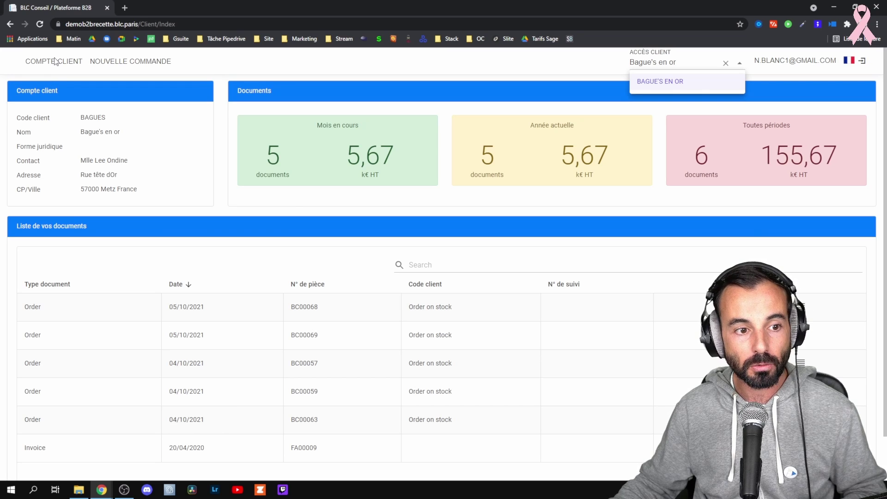
{"action": "left_click", "coordinate": [125, 64]}
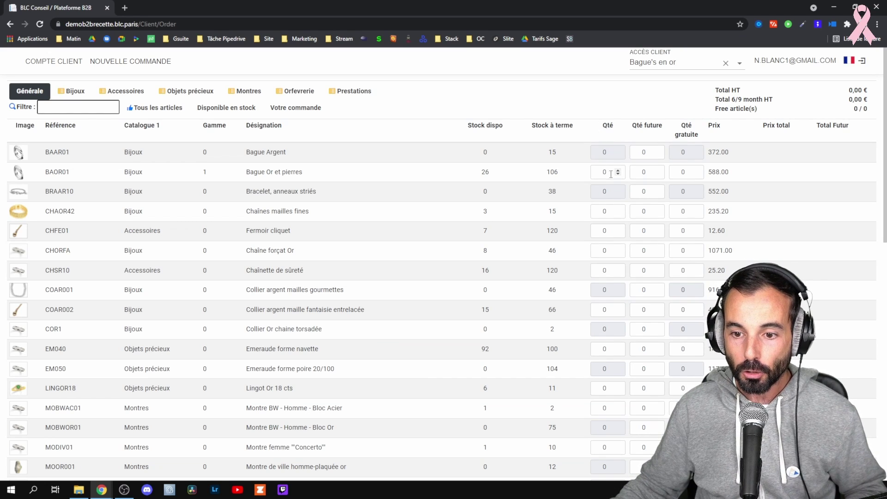
Order 10 of the gold ring BAOR01 and 3 of the fine-link chain CHAOR42 from available stock.
{"action": "left_click", "coordinate": [593, 172]}
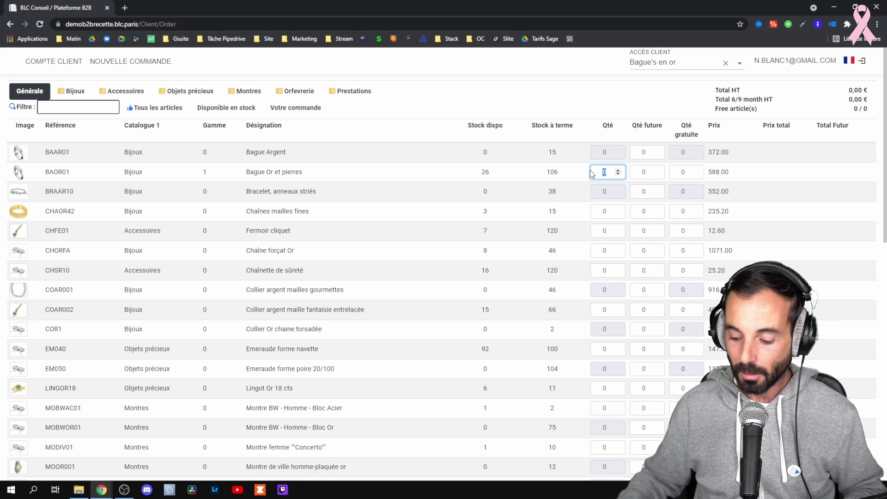
{"action": "type", "text": "10"}
{"action": "key", "text": "Tab"}
{"action": "key", "text": "Tab"}
{"action": "key", "text": "Tab"}
{"action": "key", "text": "Tab"}
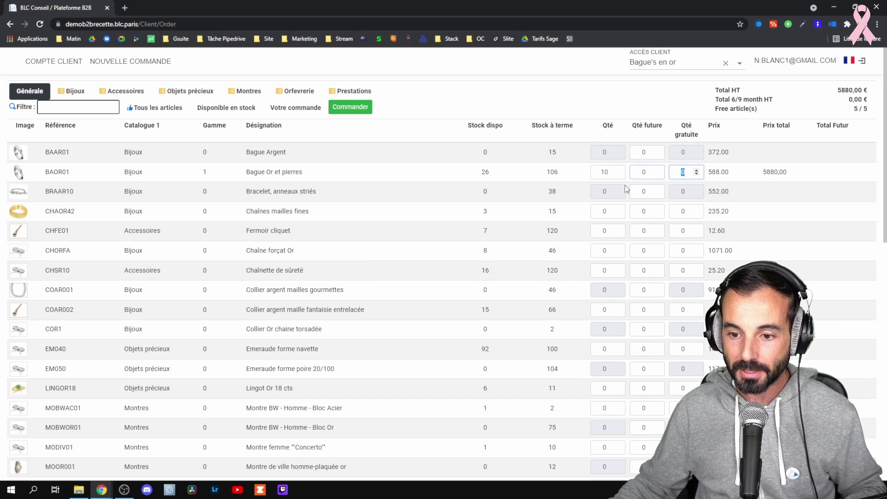
{"action": "type", "text": "3"}
{"action": "key", "text": "Tab"}
{"action": "key", "text": "Tab"}
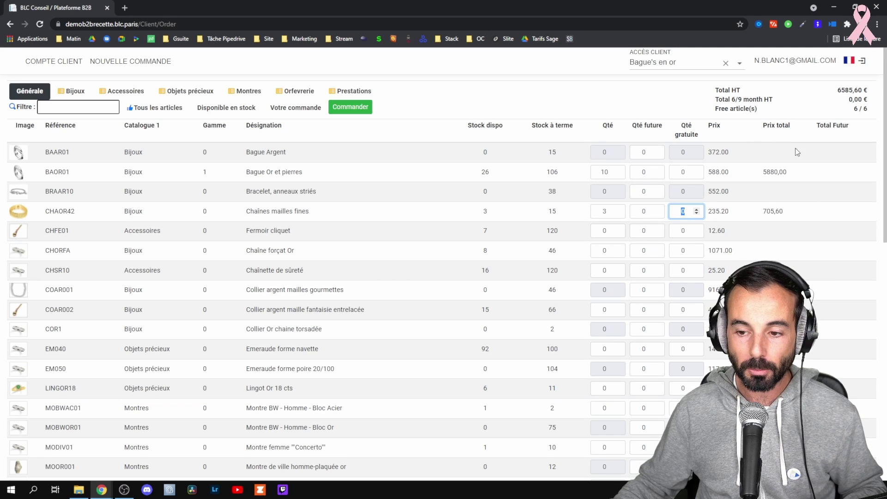
Order 10 of the silver fantasy necklace COAR002 from available stock.
{"action": "left_click", "coordinate": [604, 289]}
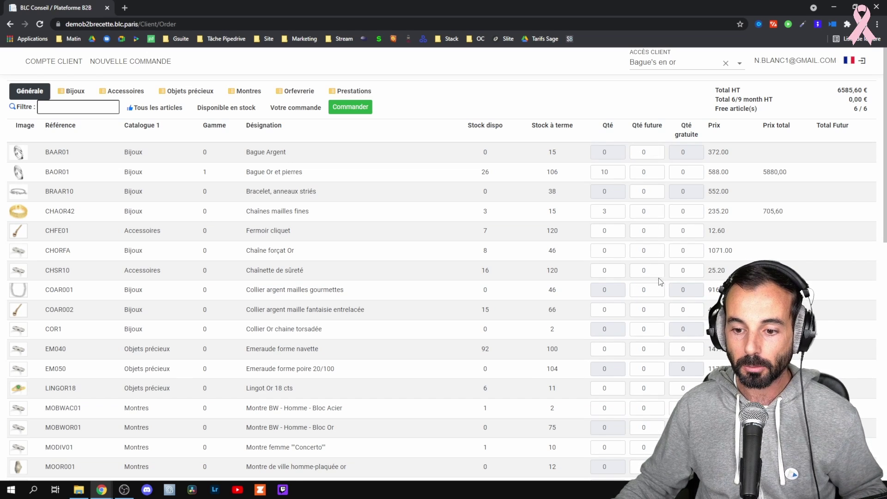
{"action": "double_click", "coordinate": [596, 310]}
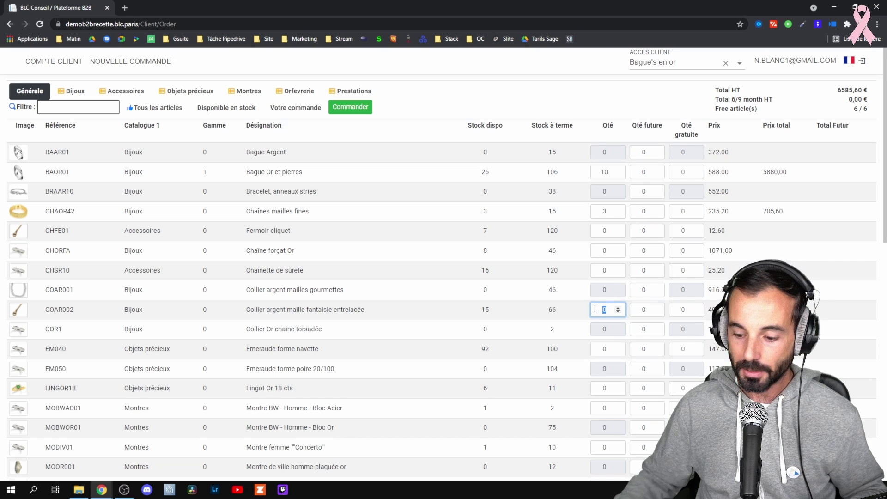
{"action": "type", "text": "10"}
{"action": "key", "text": "Tab"}
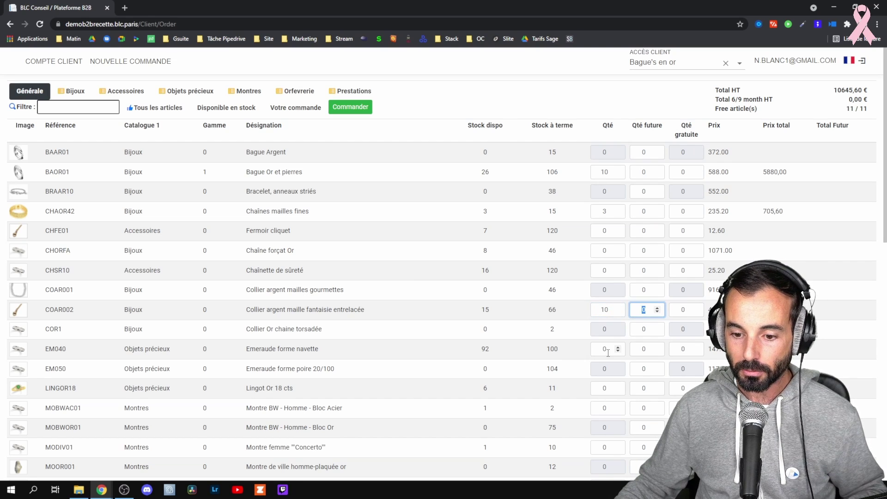
Order 92 of the navette-cut emerald EM040 from available stock.
{"action": "double_click", "coordinate": [592, 349]}
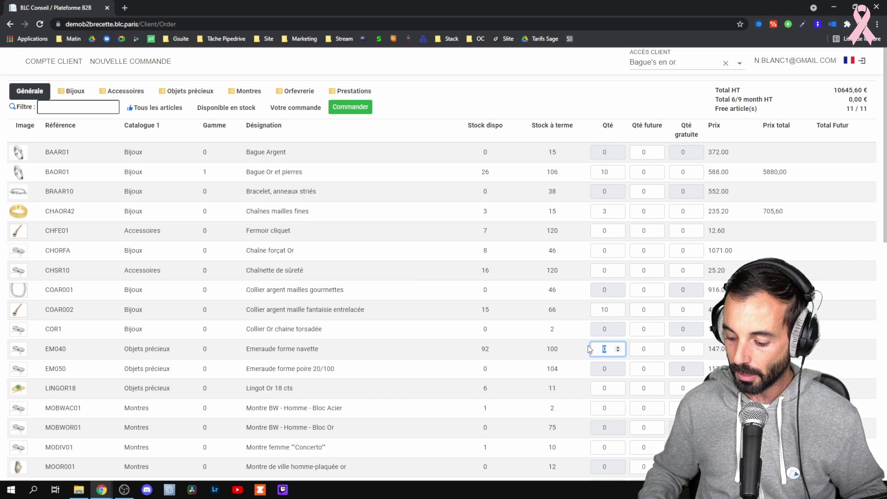
{"action": "type", "text": "92"}
{"action": "key", "text": "Tab"}
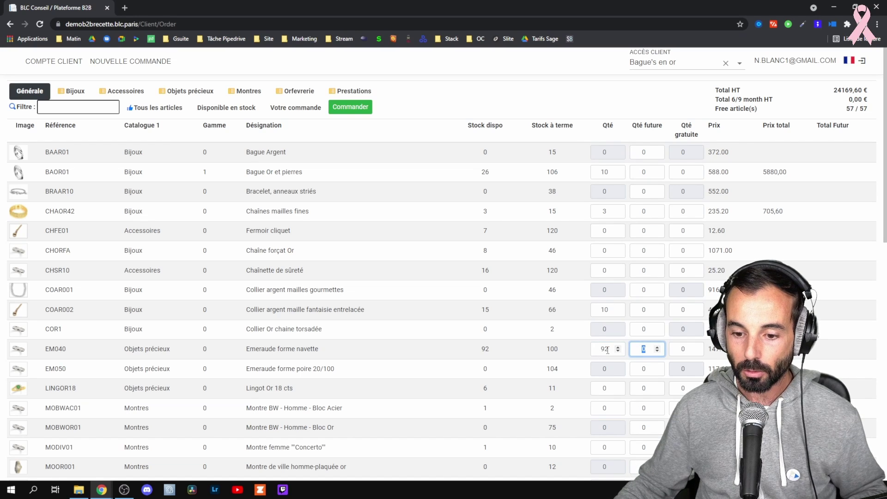
{"action": "double_click", "coordinate": [595, 349]}
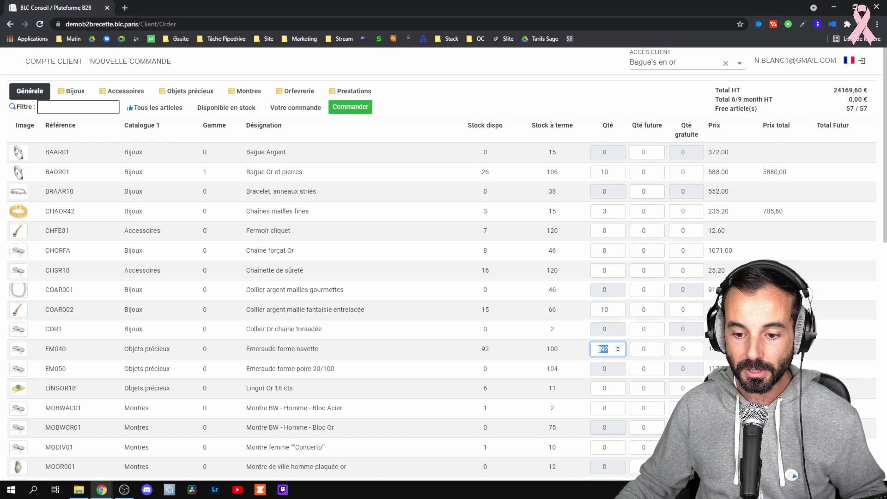
Set the future quantity of the navette-cut emerald EM040 to 50.
{"action": "double_click", "coordinate": [633, 348]}
{"action": "type", "text": "50"}
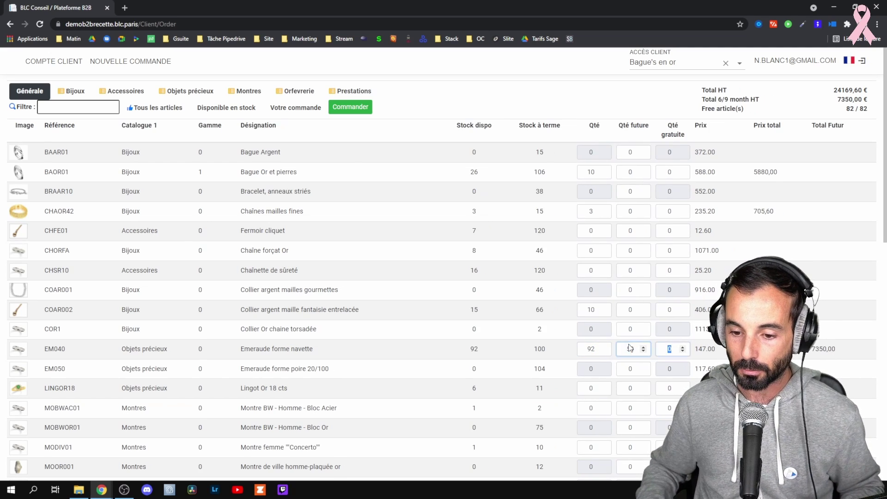
{"action": "key", "text": "Tab"}
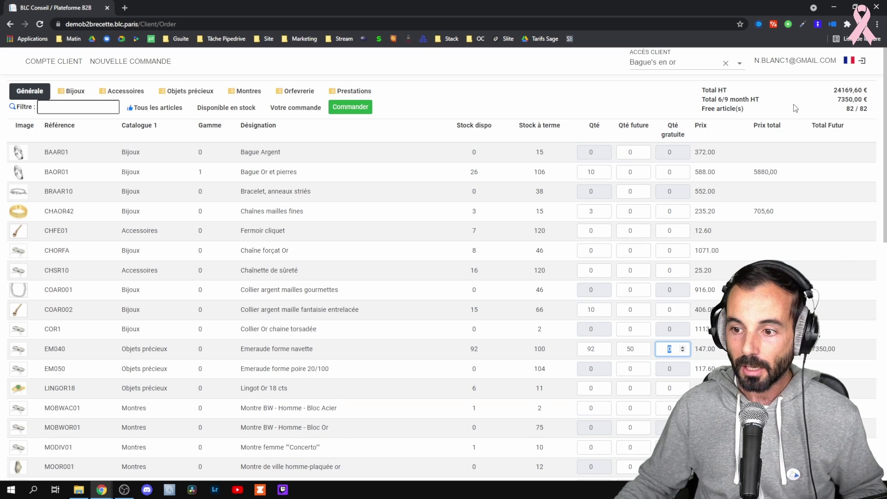
Reset the future quantity of the navette-cut emerald EM040 to 0.
{"action": "double_click", "coordinate": [638, 350]}
{"action": "type", "text": "0"}
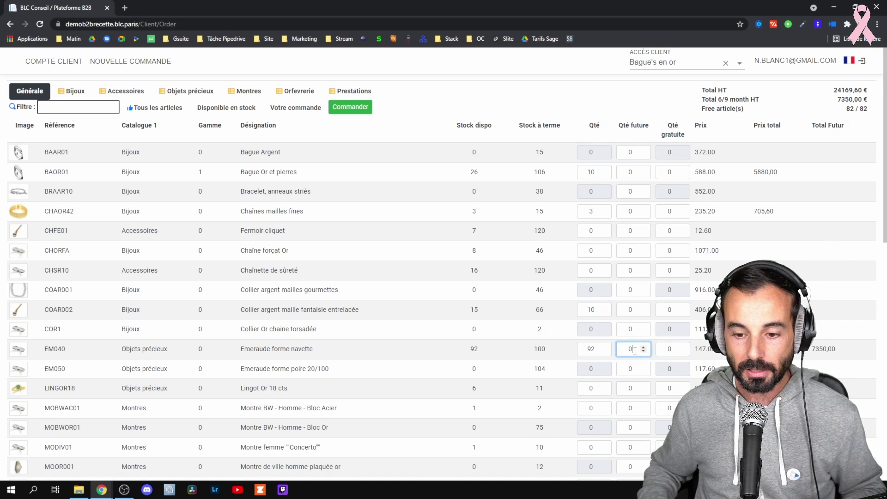
{"action": "key", "text": "Tab"}
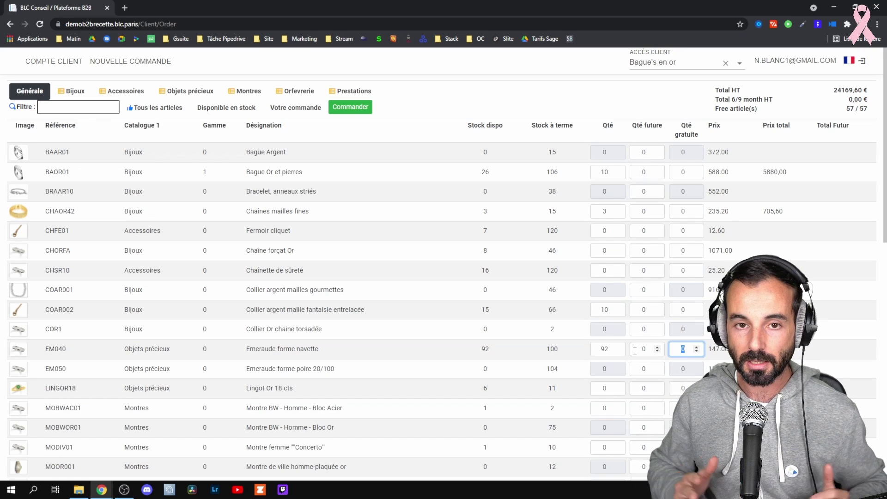
Browse the accessories category, and limit the general catalogue to articles available in stock.
{"action": "left_click", "coordinate": [119, 93]}
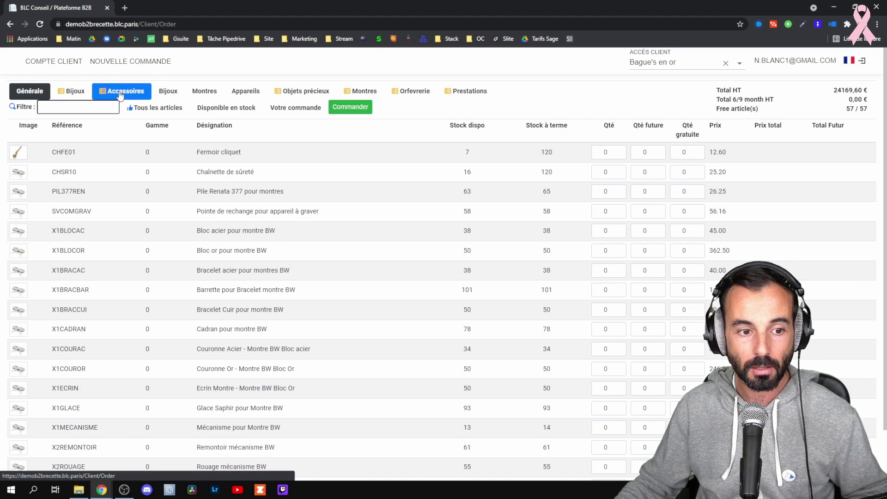
{"action": "left_click", "coordinate": [227, 109]}
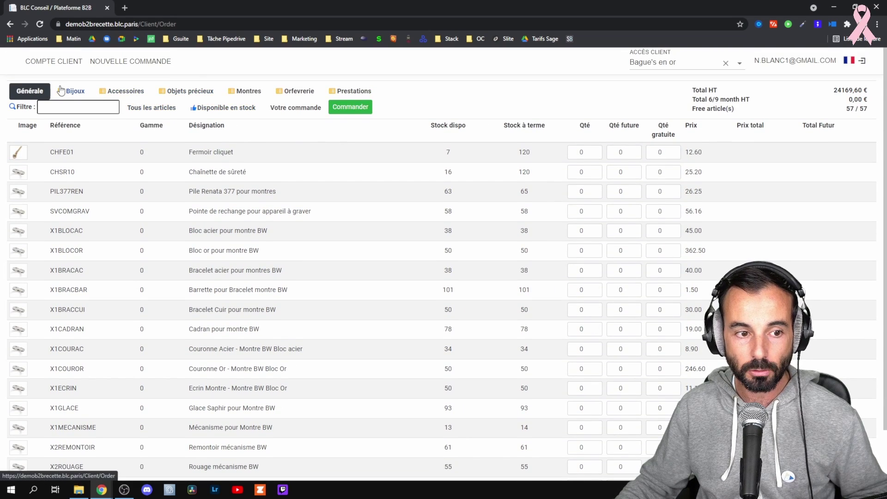
{"action": "left_click", "coordinate": [34, 94]}
View the in-stock gold watches, and return to the general catalogue of available articles.
{"action": "left_click", "coordinate": [252, 91]}
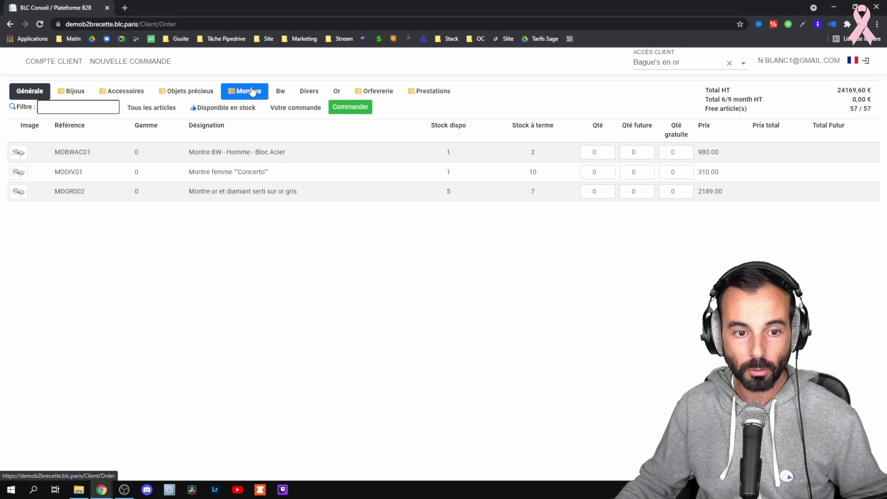
{"action": "left_click", "coordinate": [337, 93]}
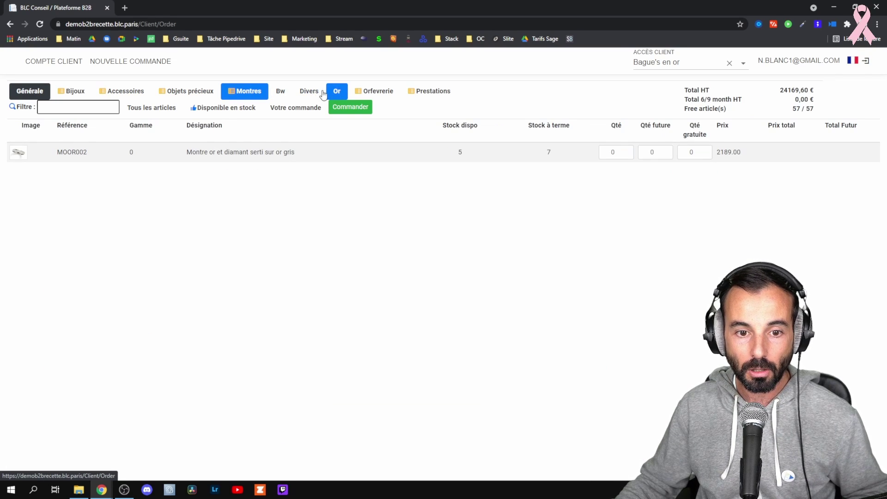
{"action": "left_click", "coordinate": [232, 110]}
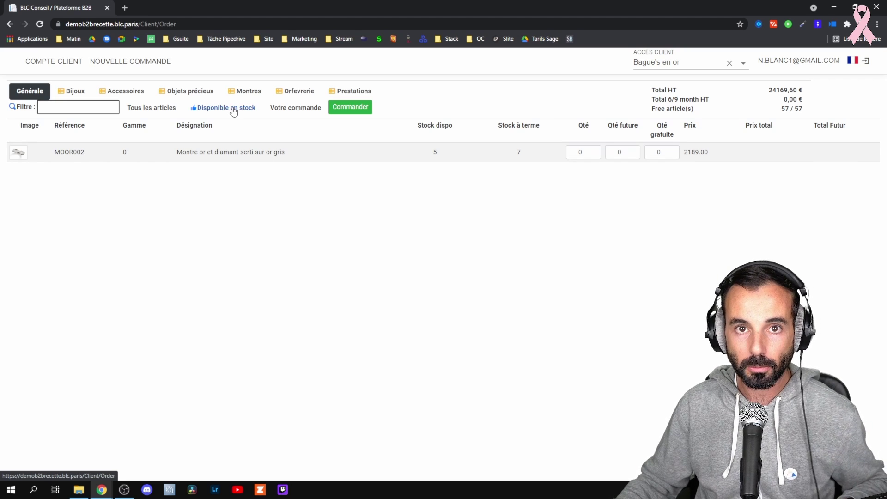
{"action": "left_click", "coordinate": [28, 92]}
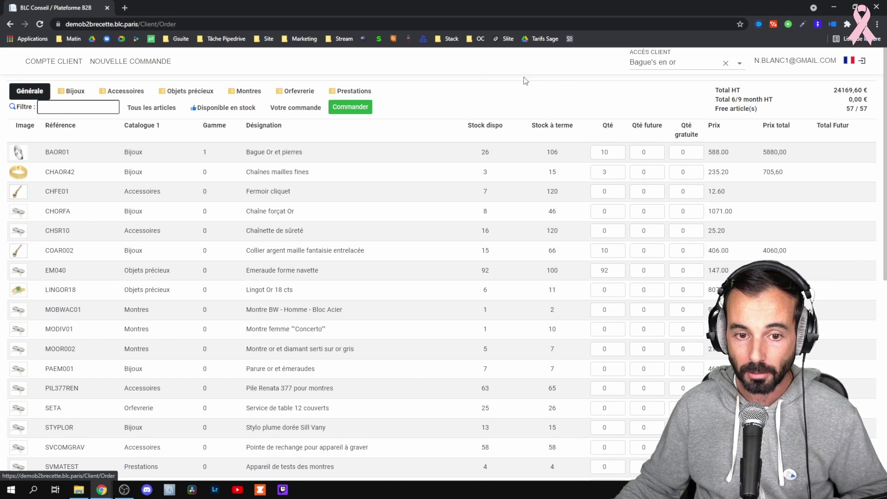
Switch the client access from Bague's en or to Horlogerie Ceram.
{"action": "left_click", "coordinate": [726, 63]}
{"action": "left_click", "coordinate": [739, 64]}
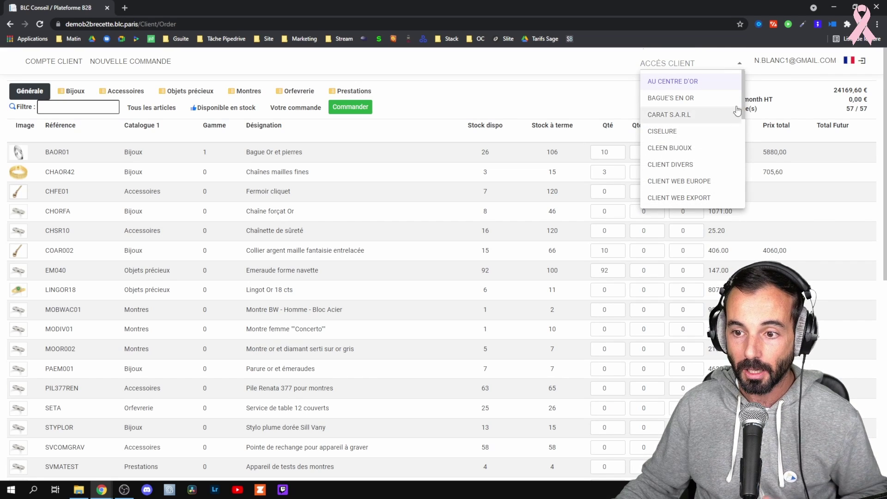
{"action": "scroll", "coordinate": [728, 110], "scroll_direction": "down", "scroll_amount": 3}
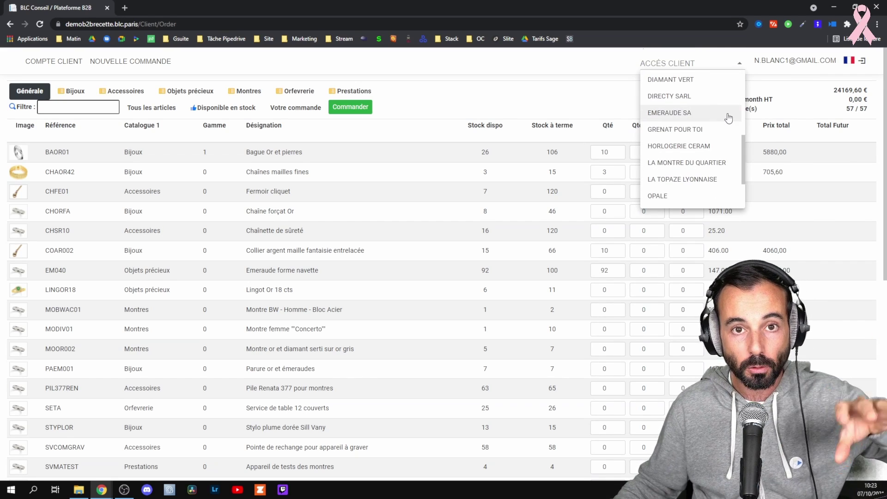
{"action": "left_click", "coordinate": [678, 147]}
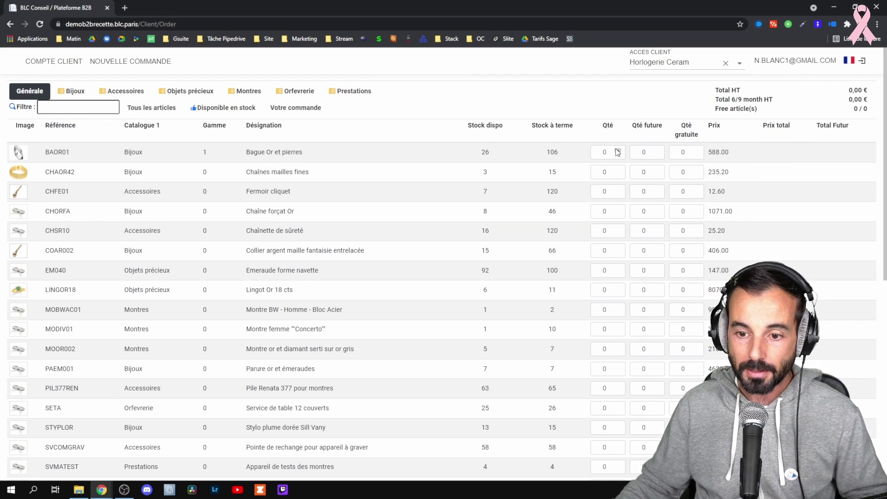
Order 10 of the gold ring BAOR01 and 3 of the fine-link chain CHAOR42 for Horlogerie Ceram.
{"action": "left_click", "coordinate": [593, 154]}
{"action": "type", "text": "10"}
{"action": "key", "text": "Tab"}
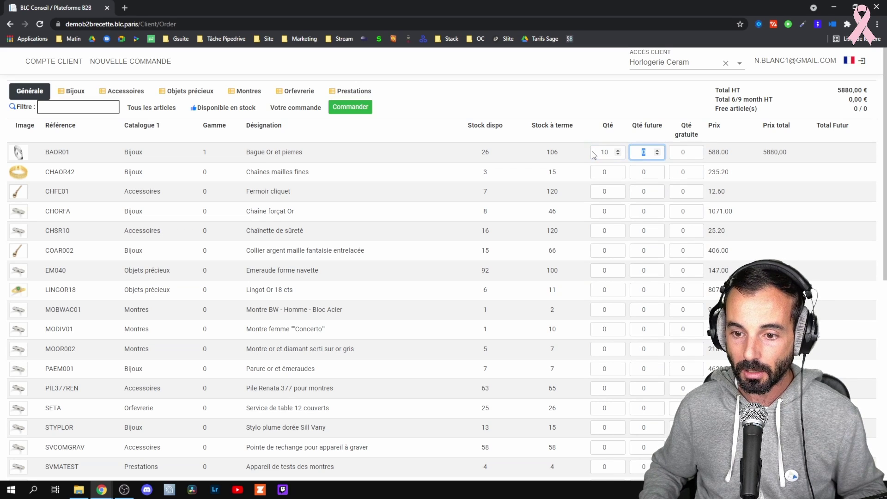
{"action": "key", "text": "Tab"}
{"action": "key", "text": "Tab"}
{"action": "key", "text": "Tab"}
{"action": "key", "text": "shift+Tab"}
{"action": "type", "text": "3"}
{"action": "key", "text": "Tab"}
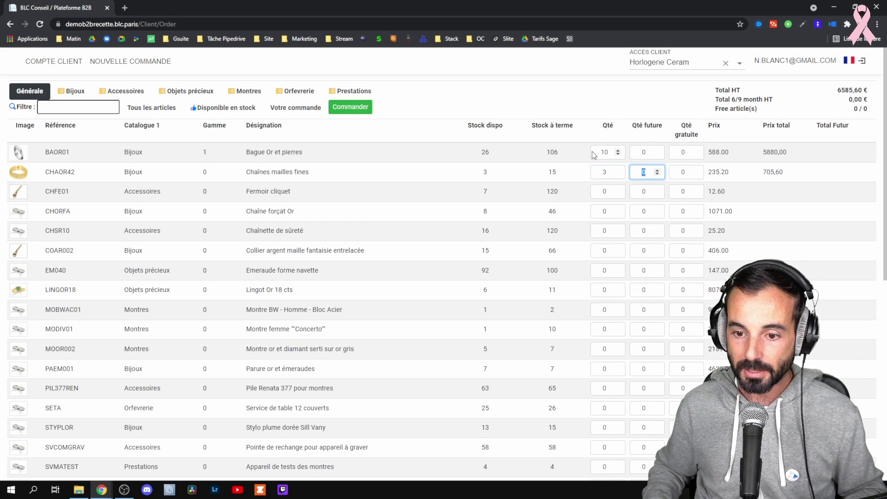
{"action": "scroll", "coordinate": [642, 125], "scroll_direction": "down", "scroll_amount": 4}
{"action": "scroll", "coordinate": [670, 111], "scroll_direction": "up", "scroll_amount": 4}
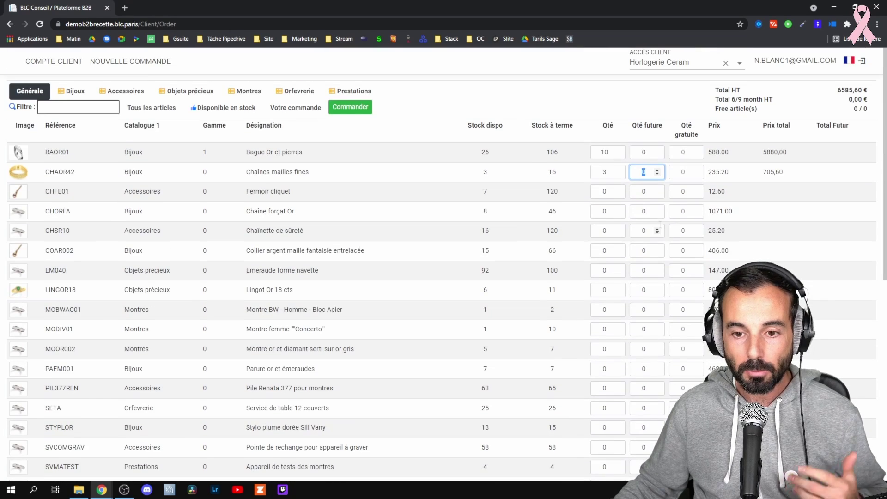
Switch the client access to Carat S.a.r.l and check its order quantities.
{"action": "left_click", "coordinate": [670, 63]}
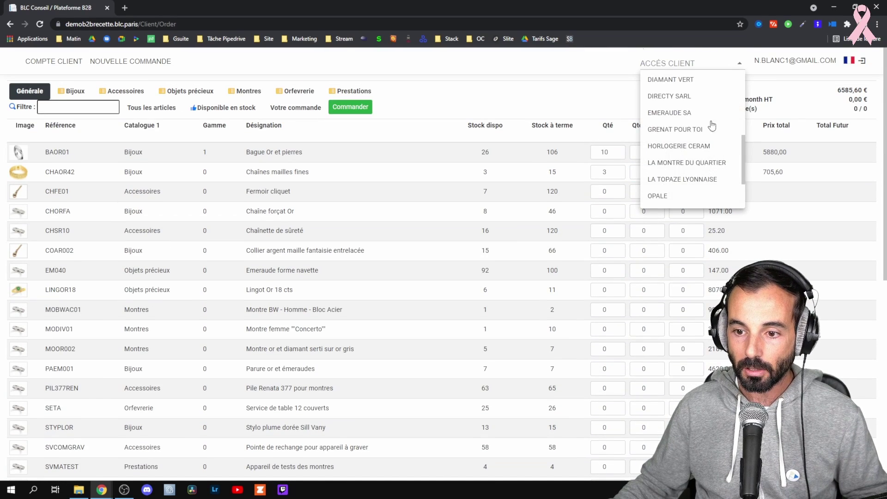
{"action": "left_click", "coordinate": [677, 116]}
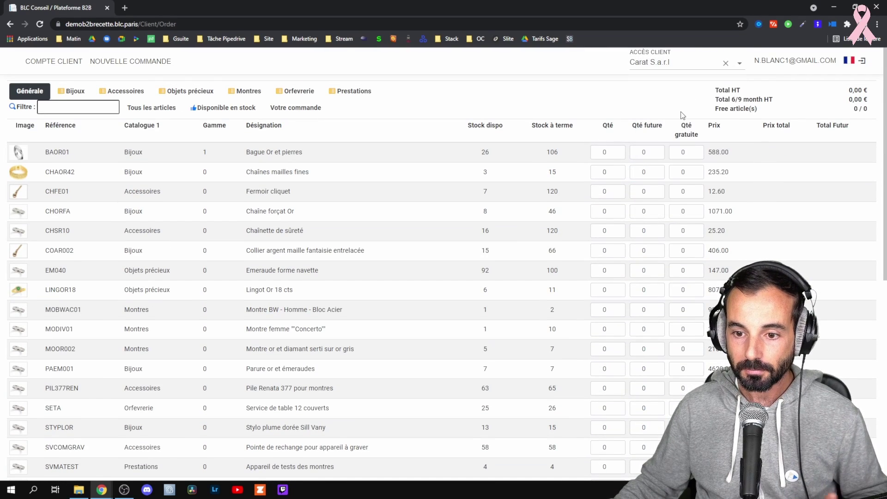
{"action": "left_click", "coordinate": [606, 153]}
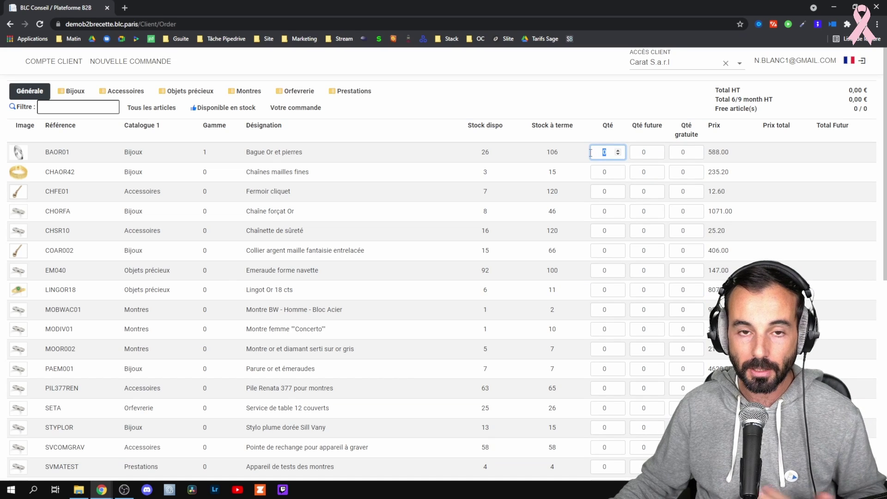
Switch the client access back to Horlogerie Ceram to resume its order in progress.
{"action": "left_click", "coordinate": [673, 61]}
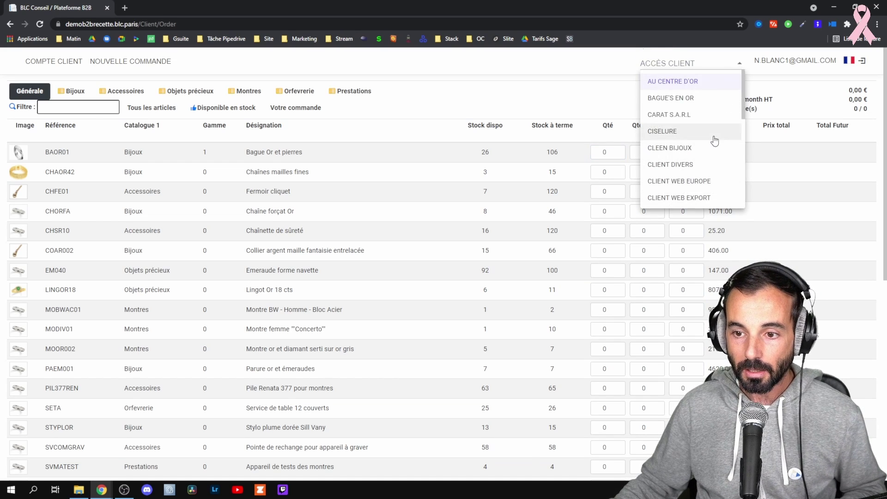
{"action": "scroll", "coordinate": [714, 140], "scroll_direction": "down", "scroll_amount": 2}
{"action": "scroll", "coordinate": [714, 140], "scroll_direction": "down", "scroll_amount": 3}
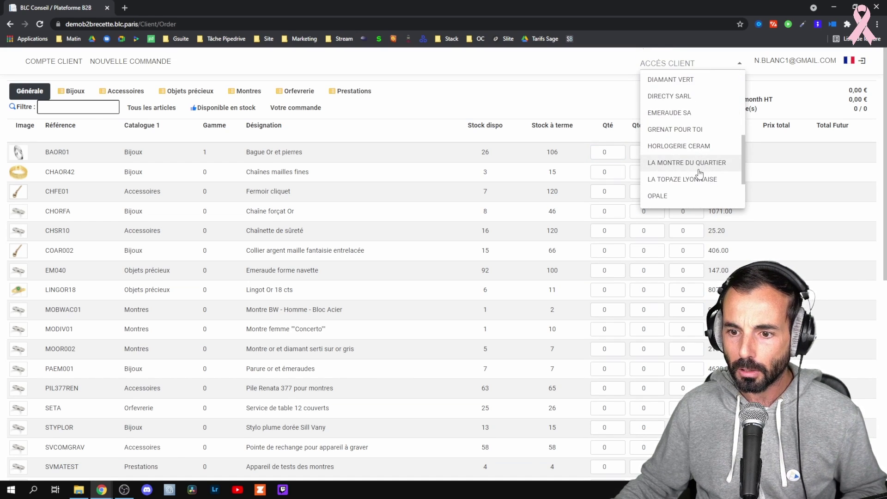
{"action": "left_click", "coordinate": [687, 147]}
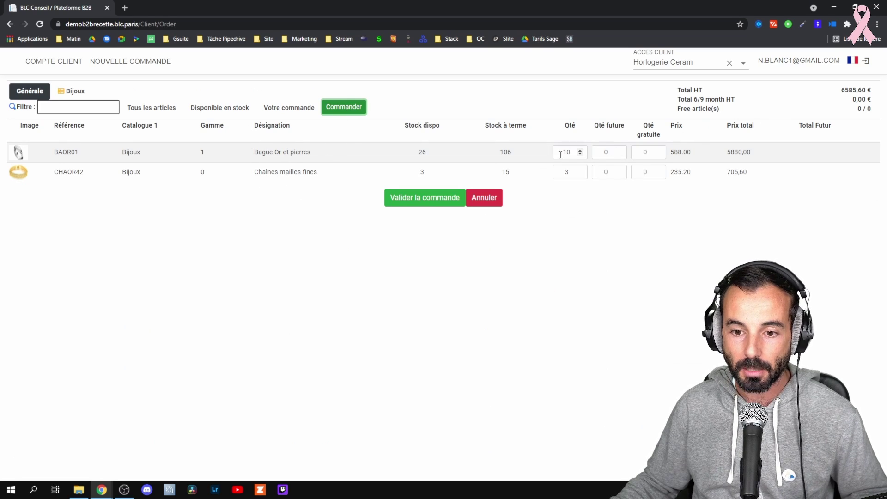
Review the confirmation summary of Horlogerie Ceram's order, and cancel without validating it.
{"action": "left_click", "coordinate": [424, 199]}
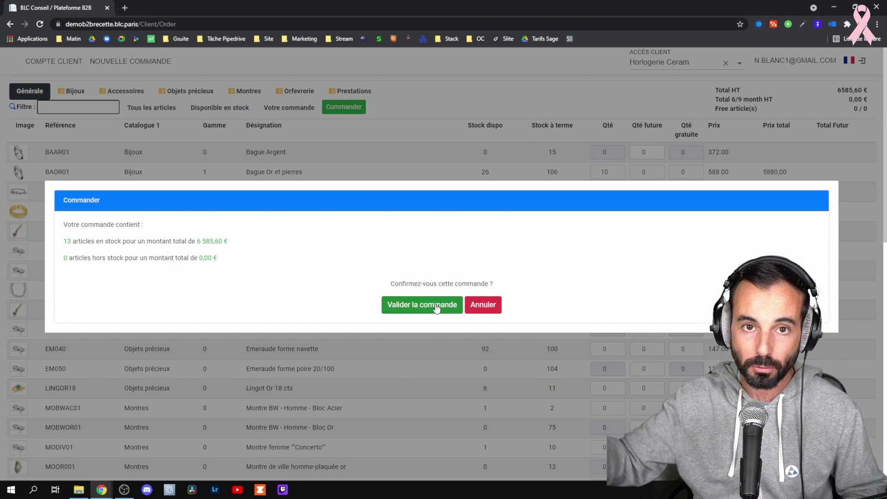
{"action": "left_click", "coordinate": [482, 305]}
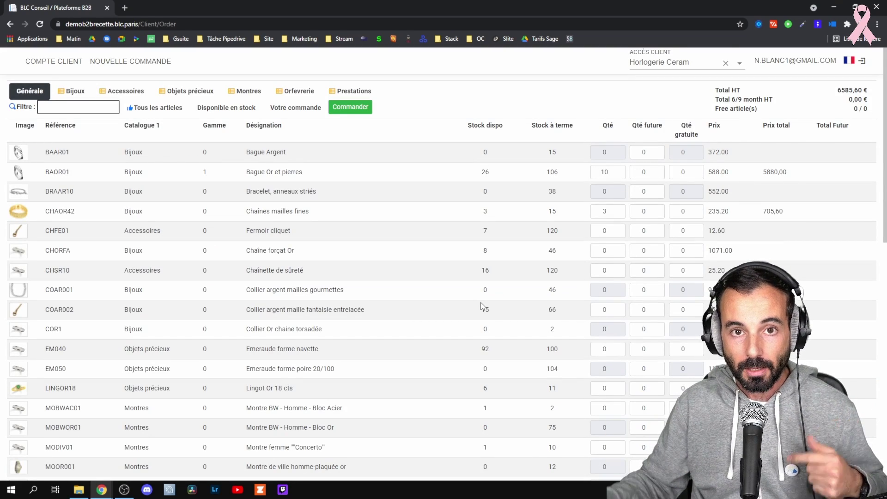